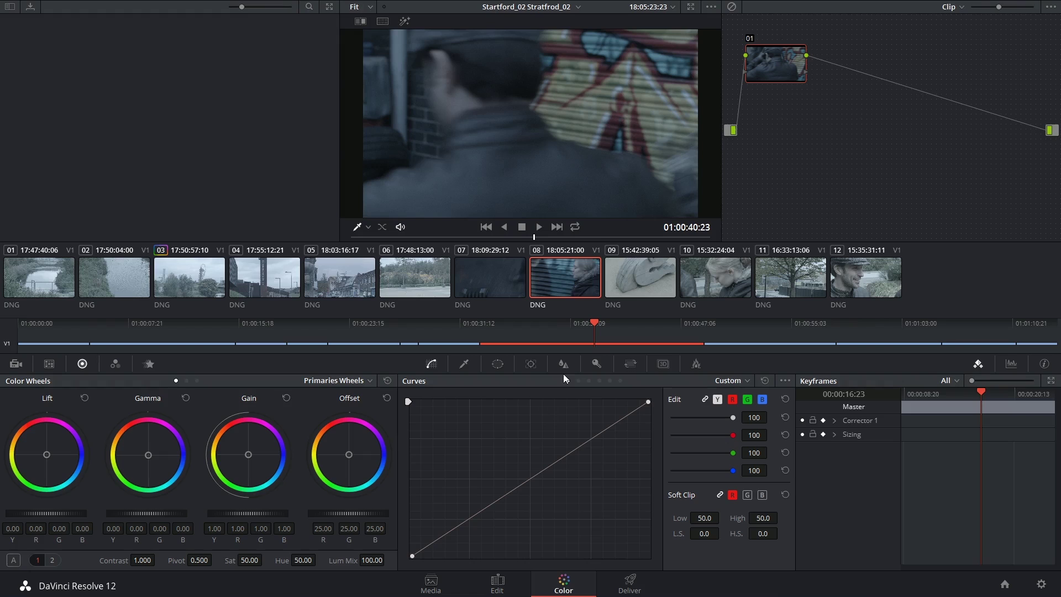
# Step: Cycle through the Hue Vs Hue, Hue Vs Sat, Hue Vs Lum, Lum Vs Sat and Sat Vs Sat curves
pyautogui.click(747, 380)
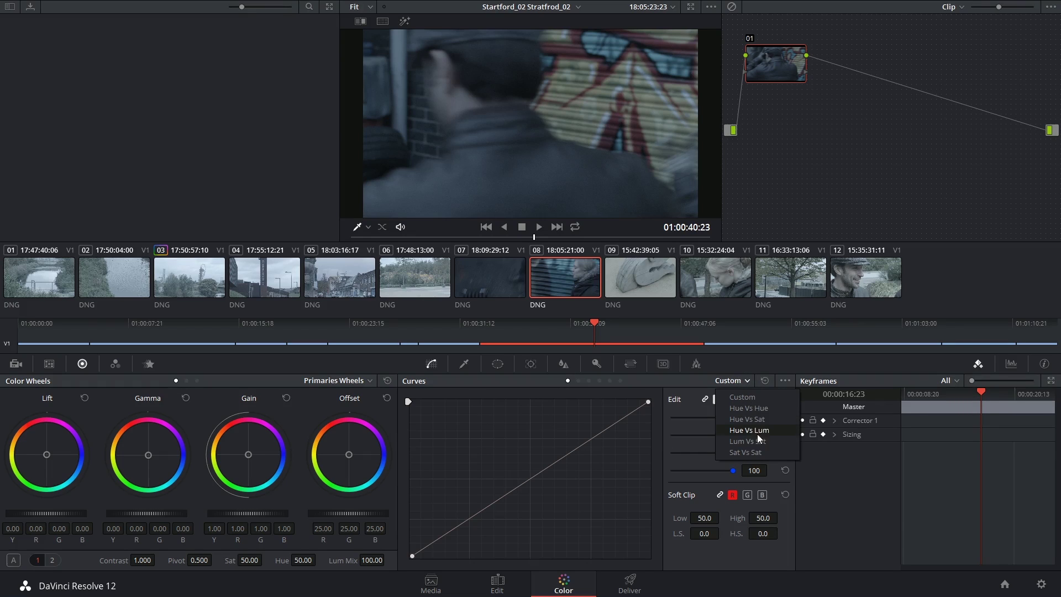
pyautogui.click(578, 382)
pyautogui.click(588, 382)
pyautogui.click(599, 380)
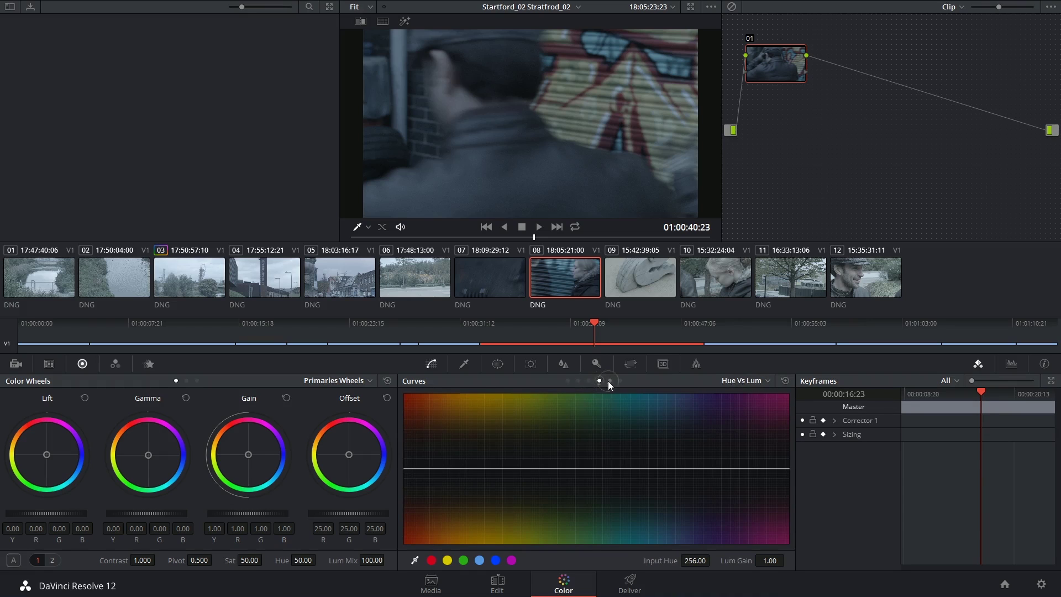
pyautogui.click(609, 380)
pyautogui.click(579, 381)
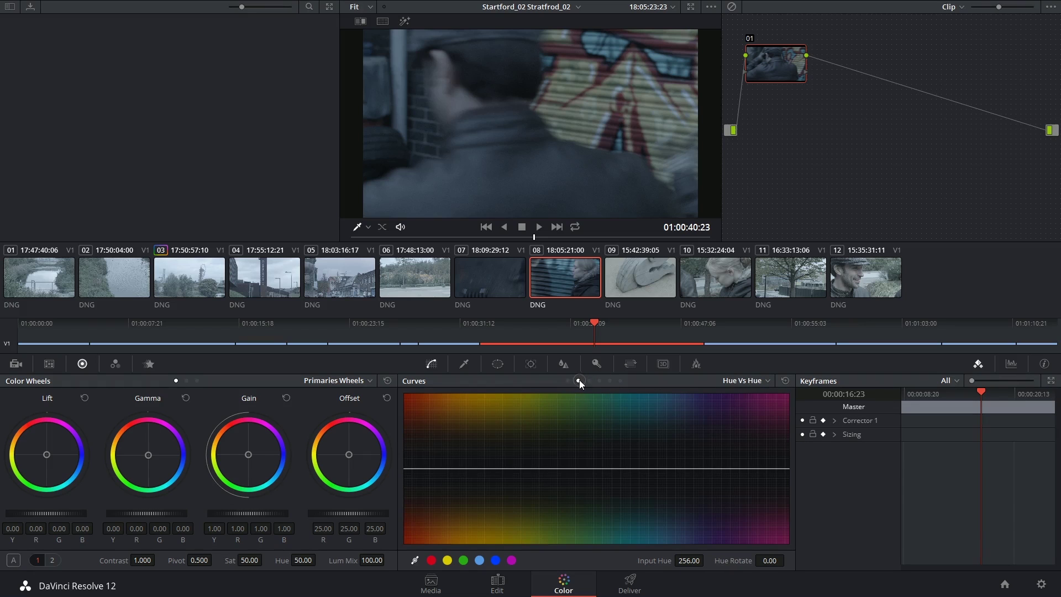
pyautogui.click(599, 380)
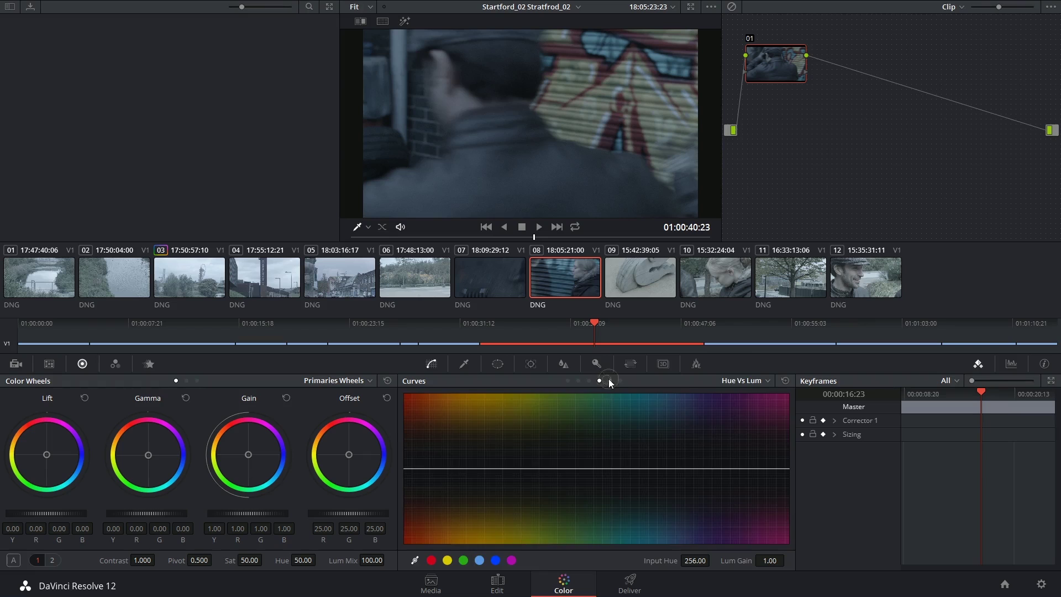
pyautogui.click(609, 381)
pyautogui.click(620, 380)
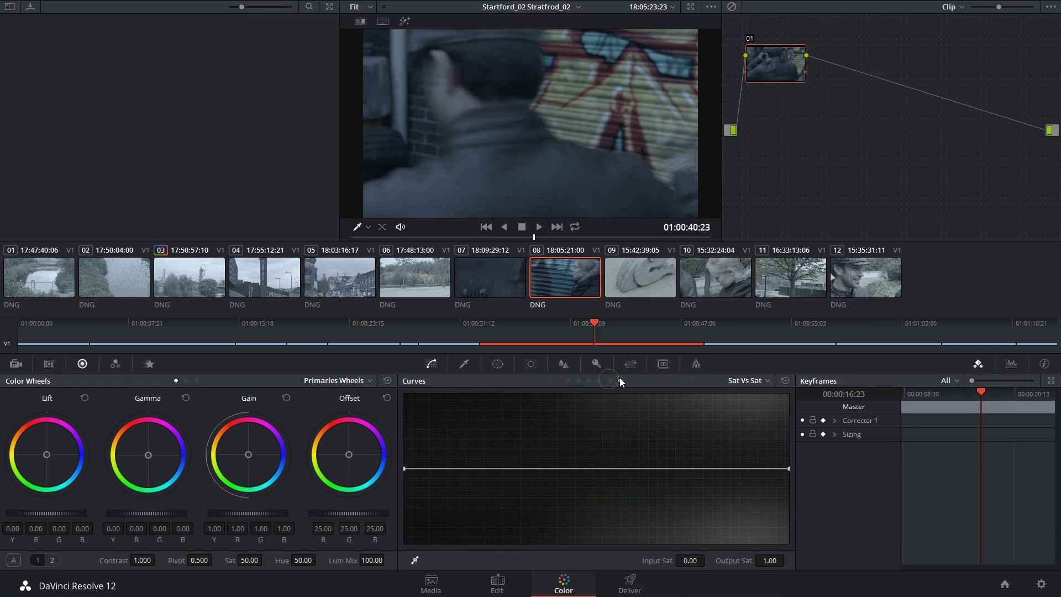
pyautogui.click(567, 381)
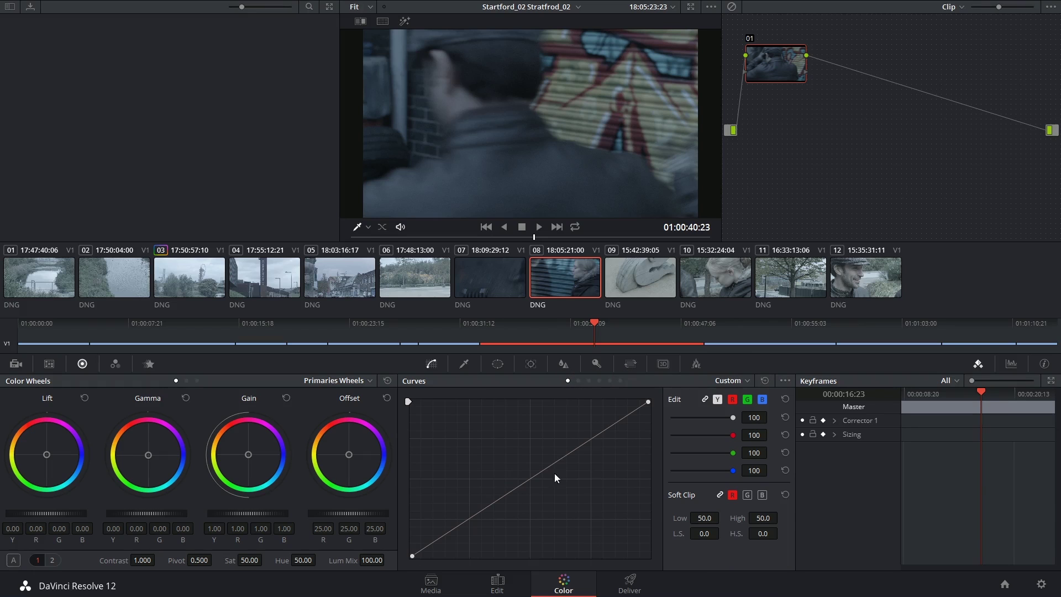
# Step: Step through the HSL curves once more and settle on Hue Vs Hue as the curve mode
pyautogui.scroll(-1, 536, 482)
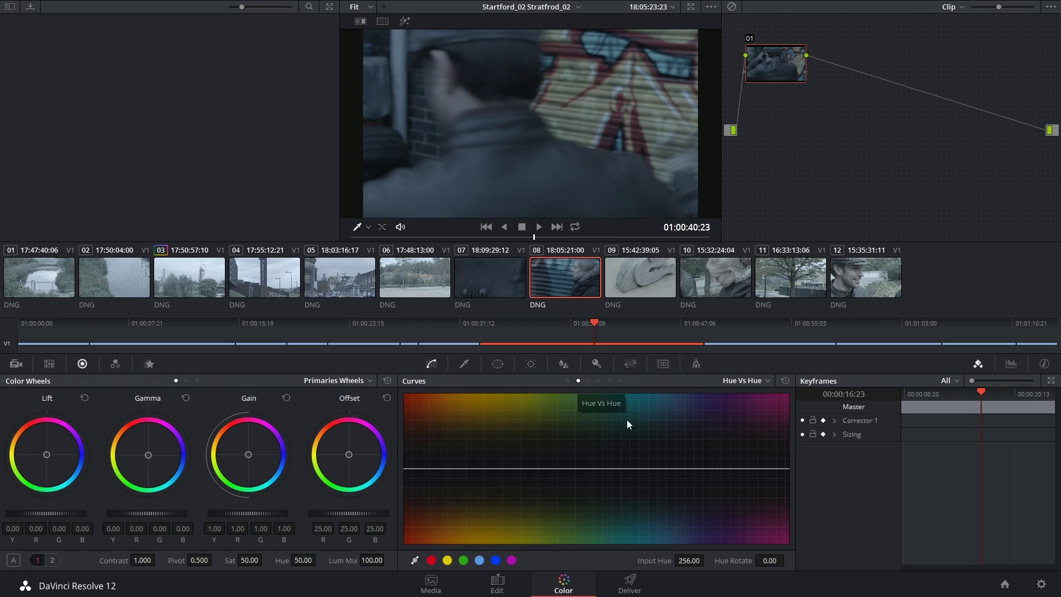
pyautogui.click(589, 381)
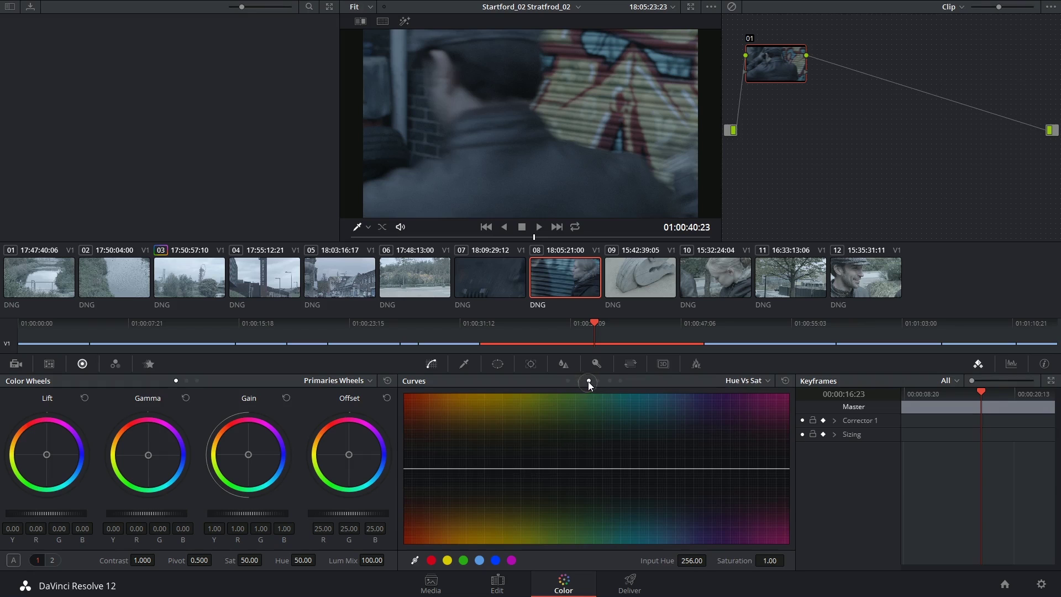
pyautogui.click(599, 380)
pyautogui.click(610, 380)
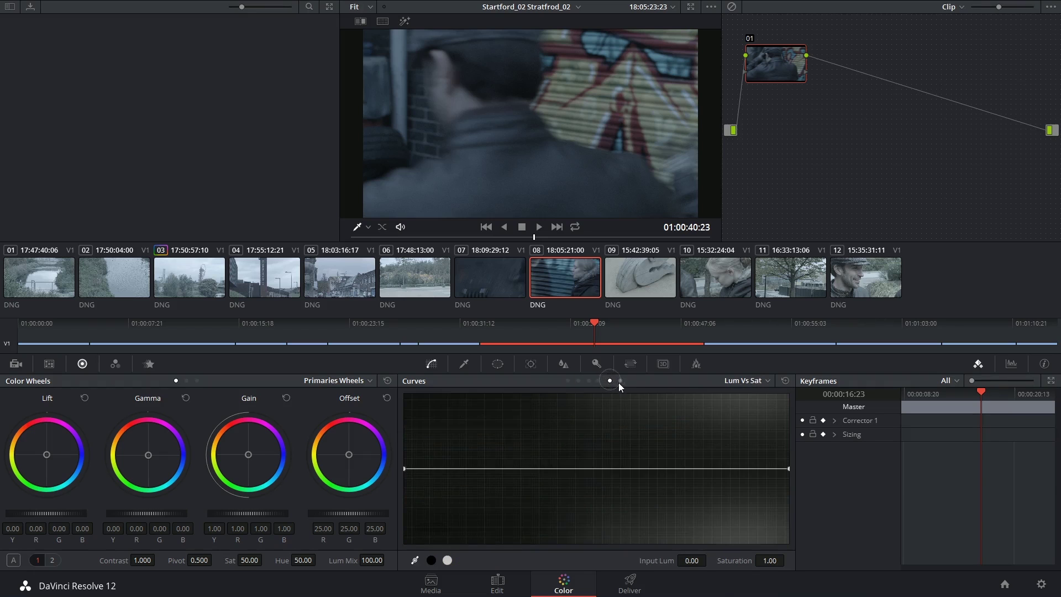
pyautogui.click(620, 380)
pyautogui.click(743, 380)
pyautogui.click(750, 408)
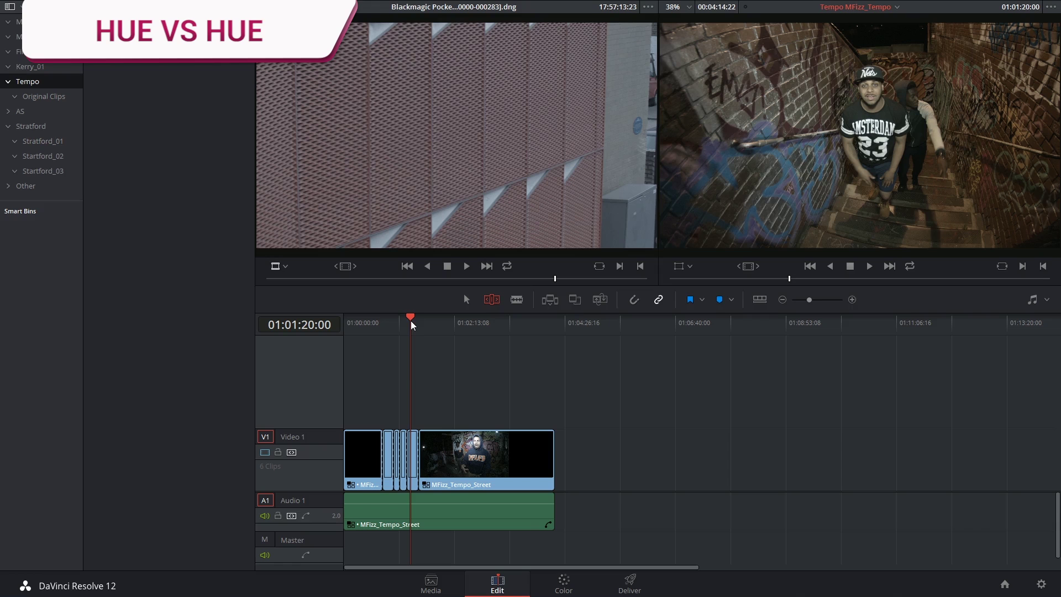
# Step: Move to the Color page with the stairwell clip and switch to the Enhanced Viewer (Alt+F)
pyautogui.click(564, 581)
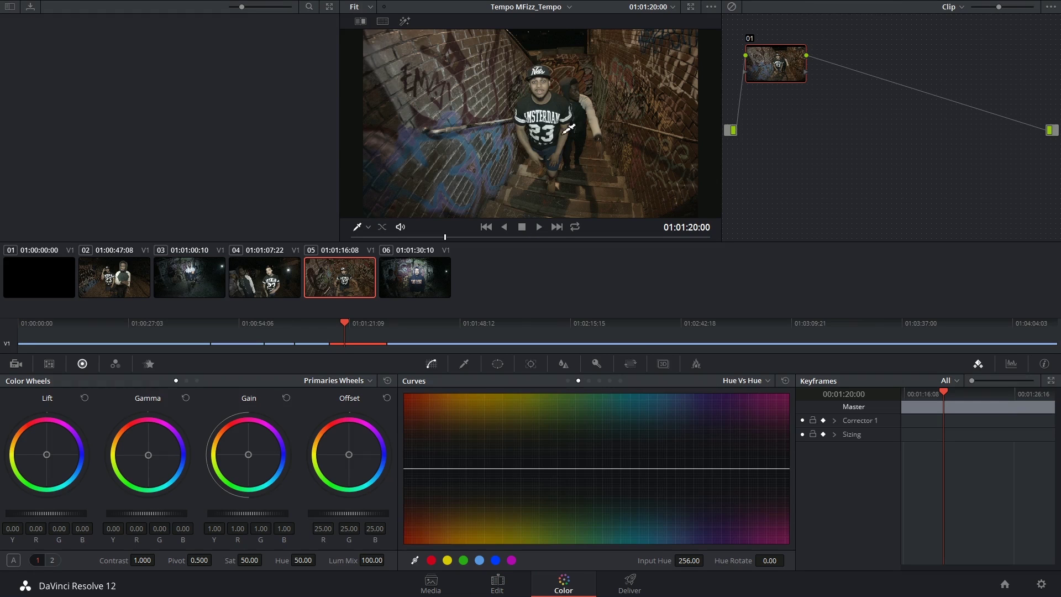
pyautogui.hotkey('alt', 'f')
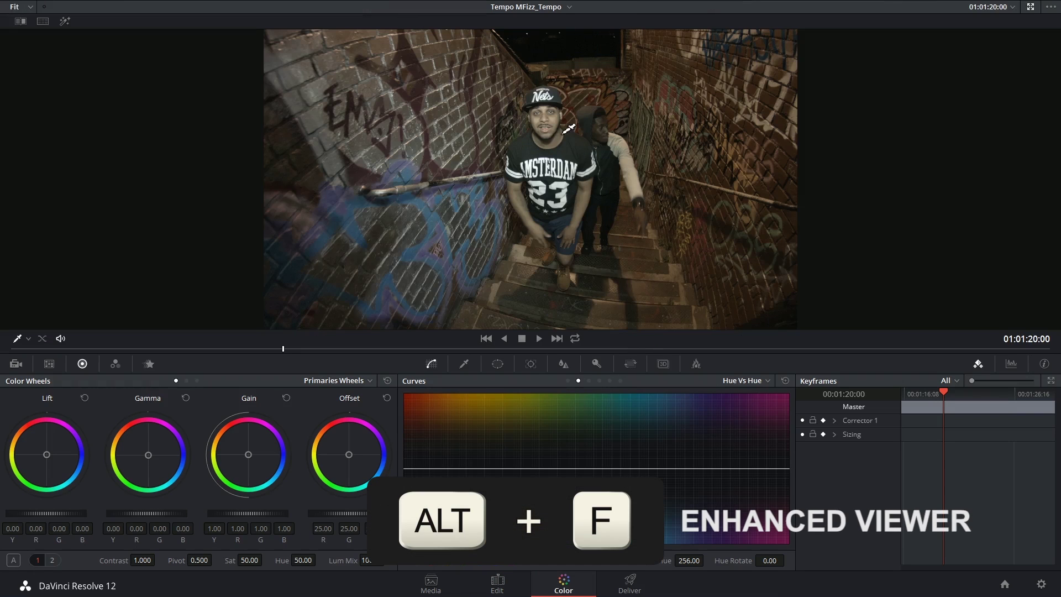
# Step: Sample the blue graffiti onto Hue Vs Hue, reset, resample, and raise the peak about 179°
pyautogui.click(358, 230)
pyautogui.moveTo(627, 471); pyautogui.dragTo(635, 495)
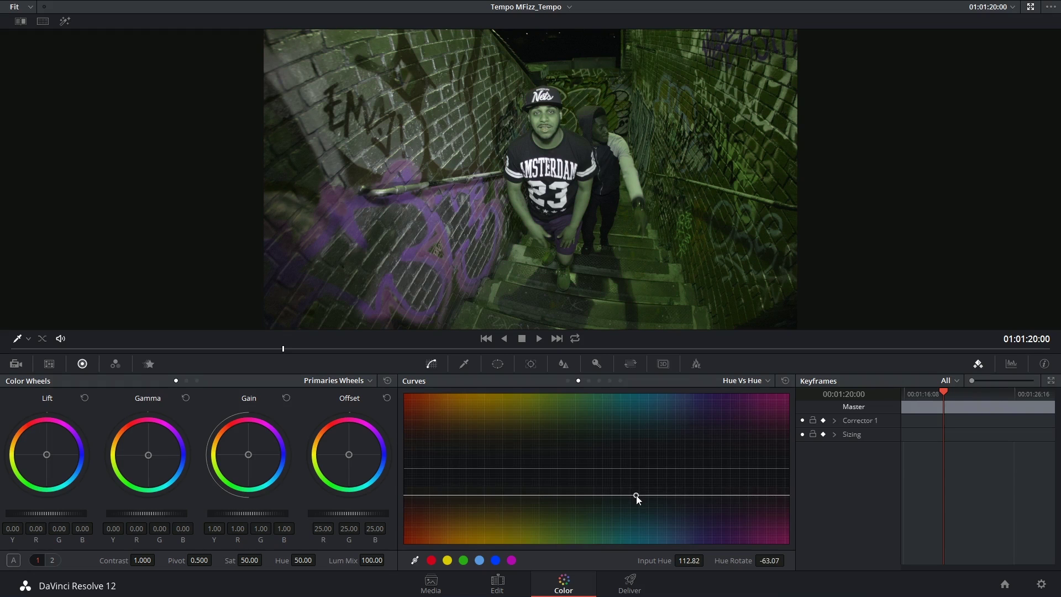
pyautogui.rightClick(636, 495)
pyautogui.click(354, 231)
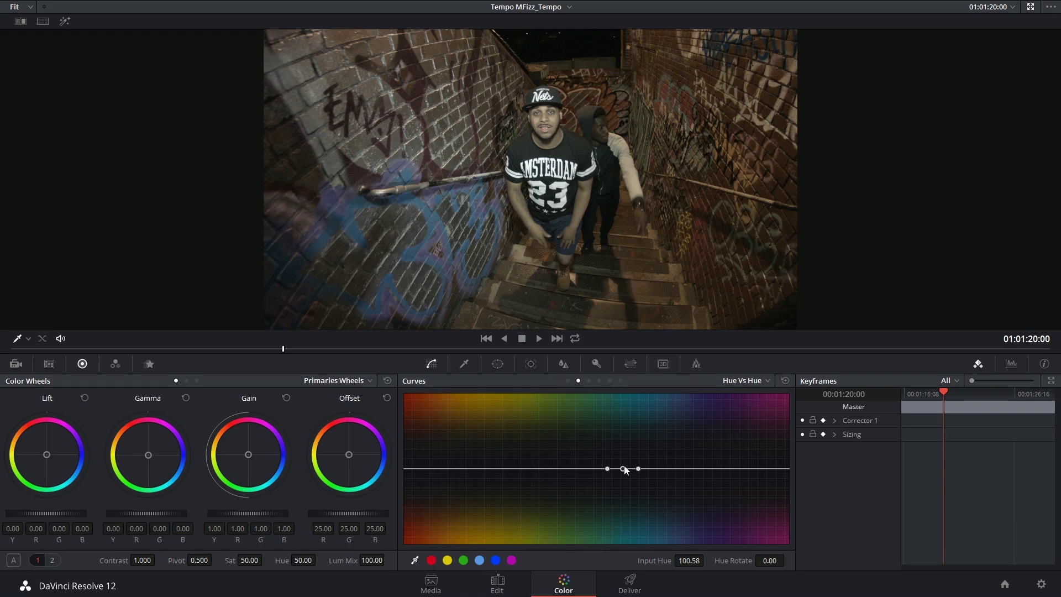
pyautogui.moveTo(623, 470); pyautogui.dragTo(618, 392)
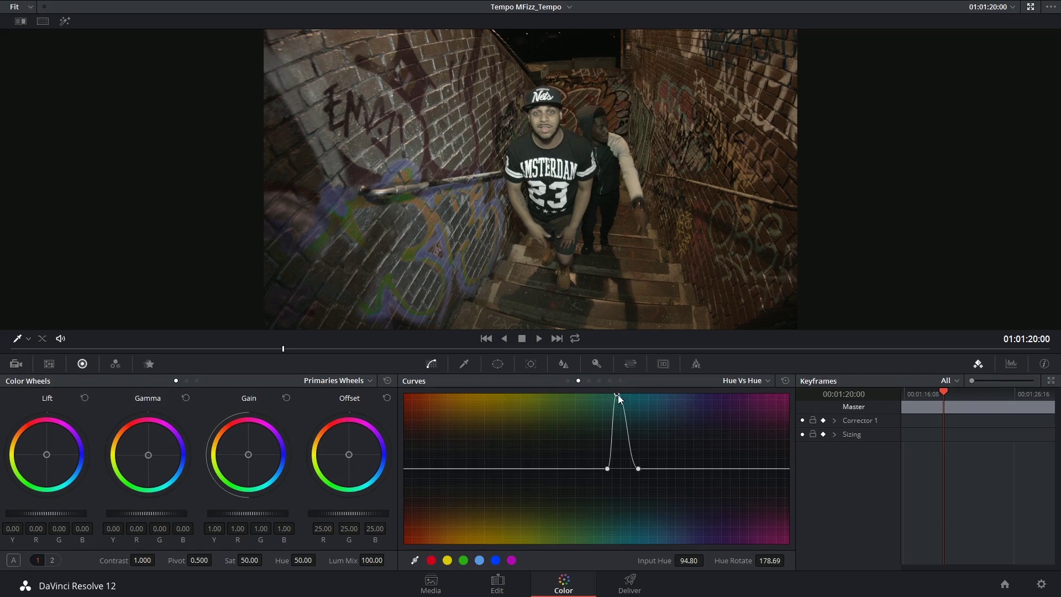
# Step: Widen the blue hue range and rotate it 180° to yellow-green, then bypass the grade to compare
pyautogui.moveTo(619, 398); pyautogui.dragTo(622, 399)
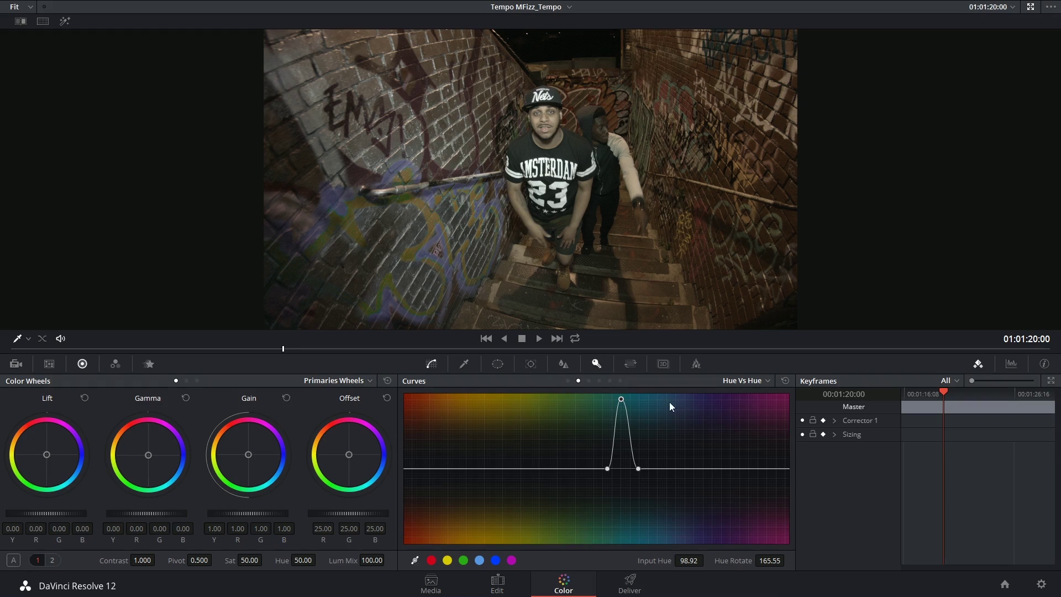
pyautogui.moveTo(643, 468); pyautogui.dragTo(579, 469)
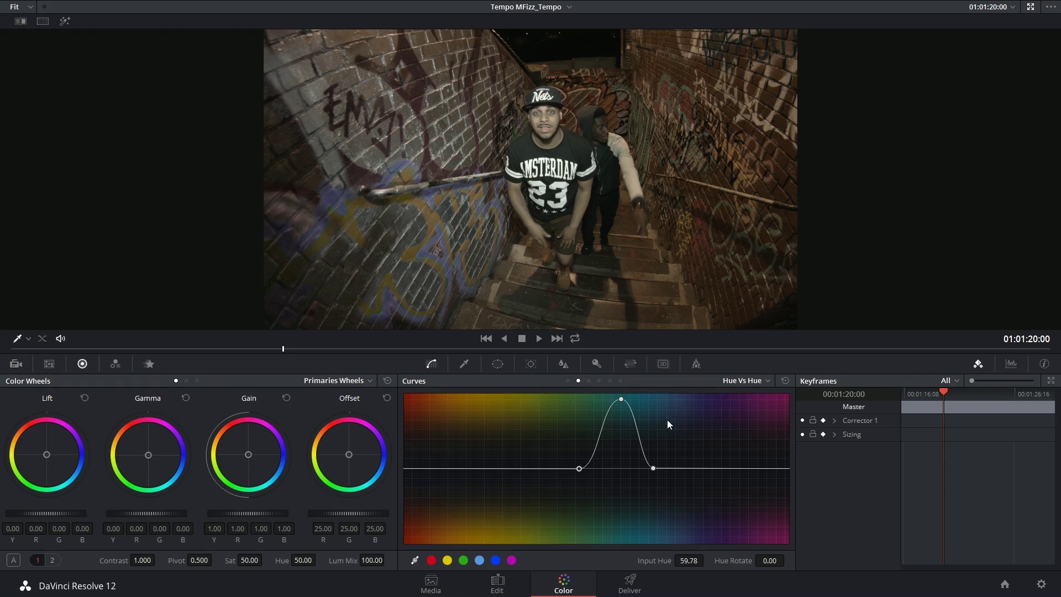
pyautogui.moveTo(653, 468); pyautogui.dragTo(723, 470)
pyautogui.moveTo(621, 399); pyautogui.dragTo(650, 393)
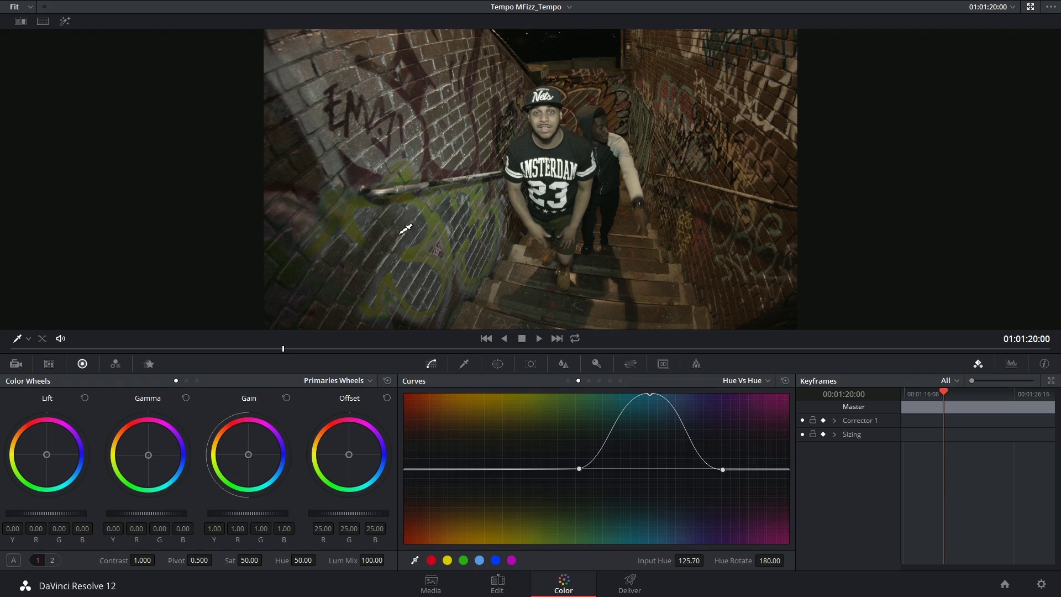
pyautogui.hotkey('ctrl', 'd')
# Step: Check the Window palette, return to Curves, scrub a few frames, and flatten the Hue Vs Hue curve
pyautogui.click(501, 365)
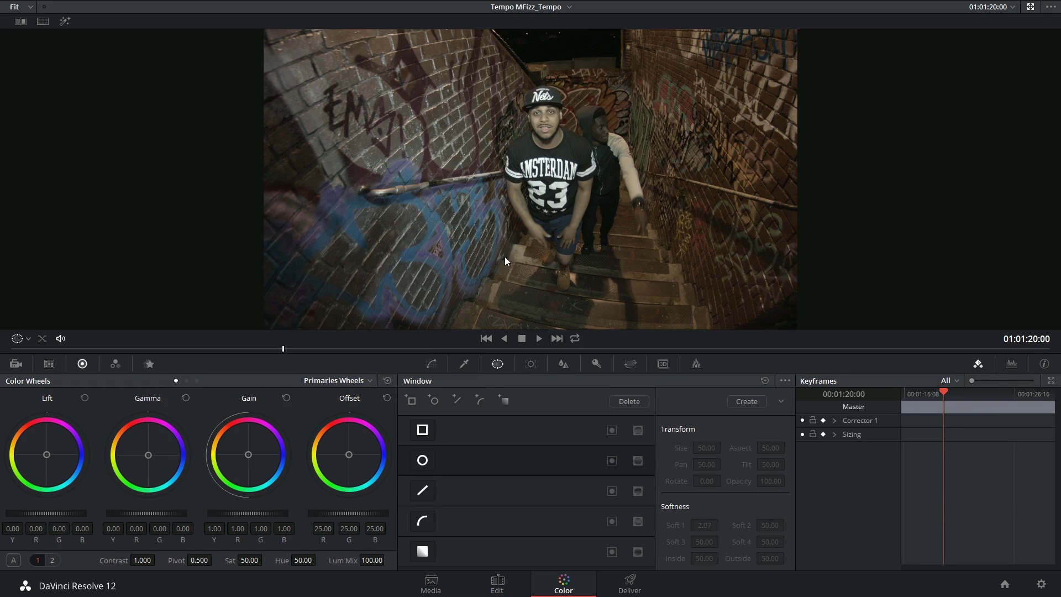
pyautogui.click(430, 360)
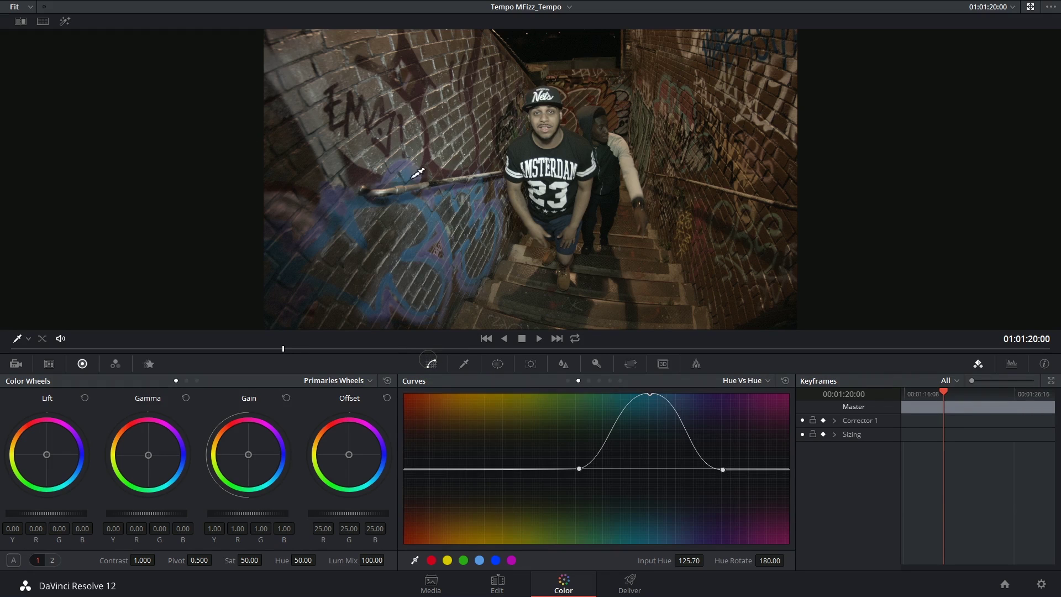
pyautogui.moveTo(284, 351)
pyautogui.mouseDown()
pyautogui.moveTo(320, 341)
pyautogui.moveTo(263, 336)
pyautogui.moveTo(326, 327)
pyautogui.moveTo(285, 337)
pyautogui.mouseUp()
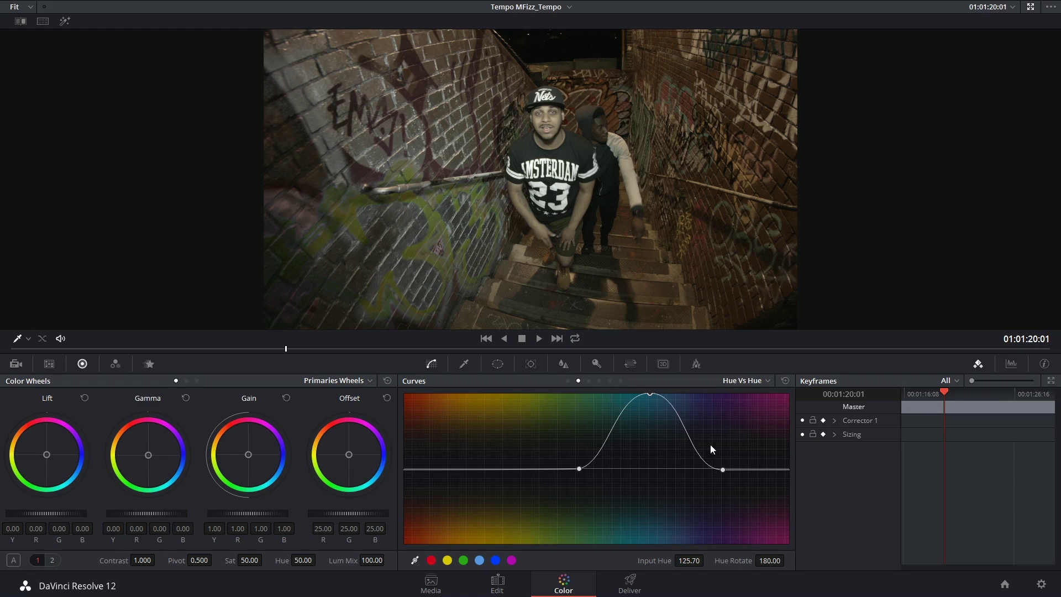
pyautogui.click(786, 381)
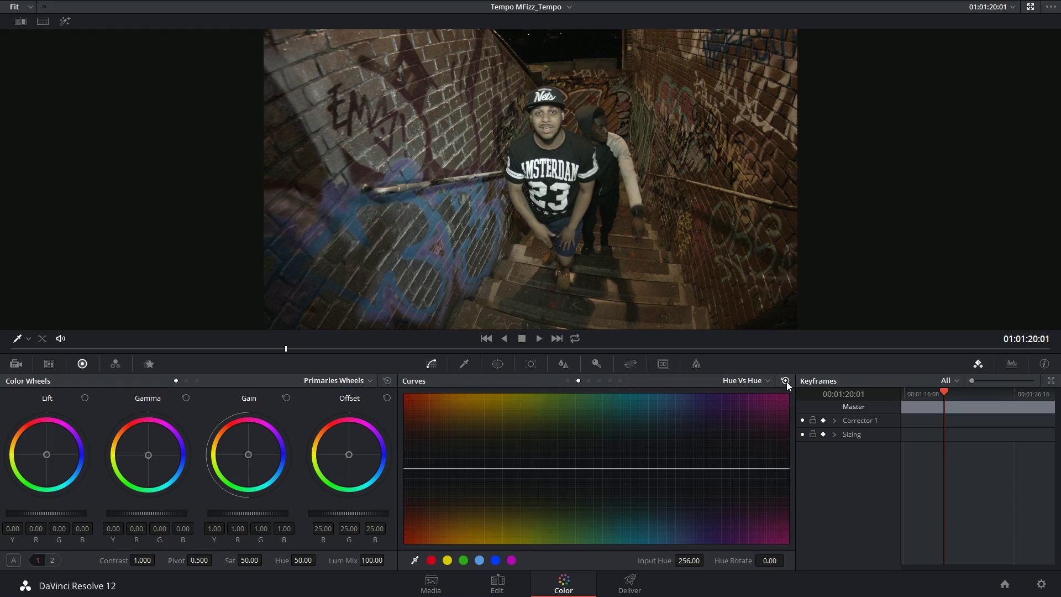
# Step: Switch the curves palette to Hue Vs Sat for the children's street clip
pyautogui.click(589, 380)
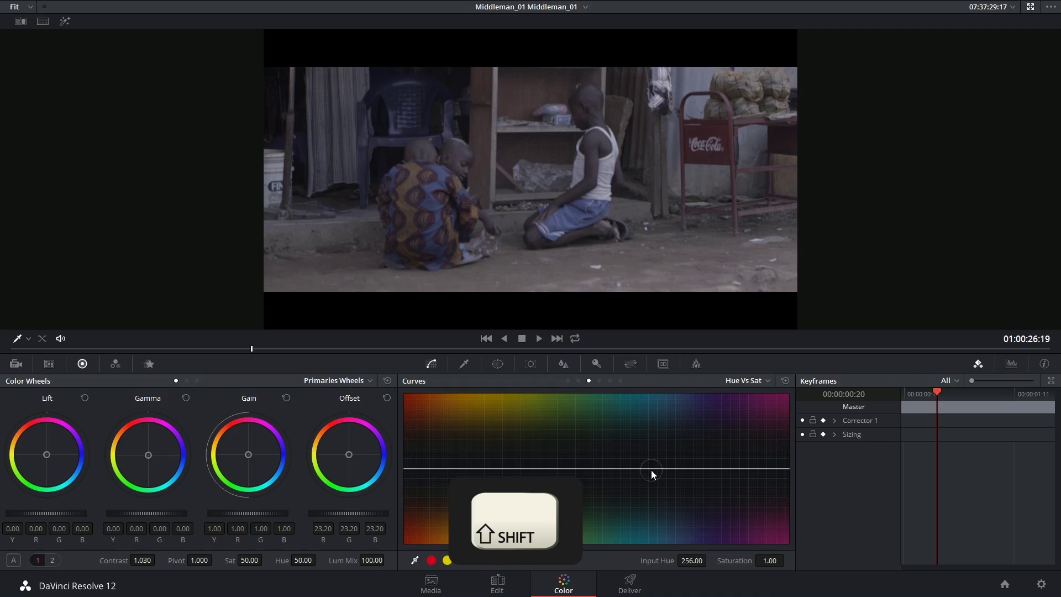
# Step: Add a Hue Vs Sat bump around blue, then raise and widen it to saturate the clothing
pyautogui.keyDown('shift'); pyautogui.click(651, 469); pyautogui.keyUp('shift')
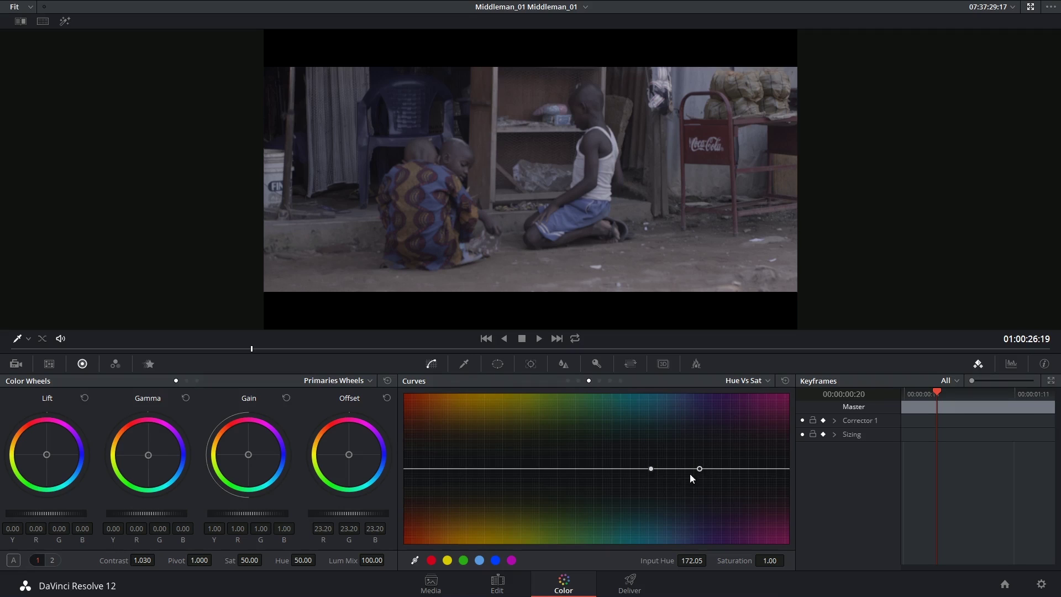
pyautogui.moveTo(675, 469); pyautogui.dragTo(681, 432)
pyautogui.moveTo(649, 469); pyautogui.dragTo(600, 469)
pyautogui.moveTo(679, 425); pyautogui.dragTo(647, 520)
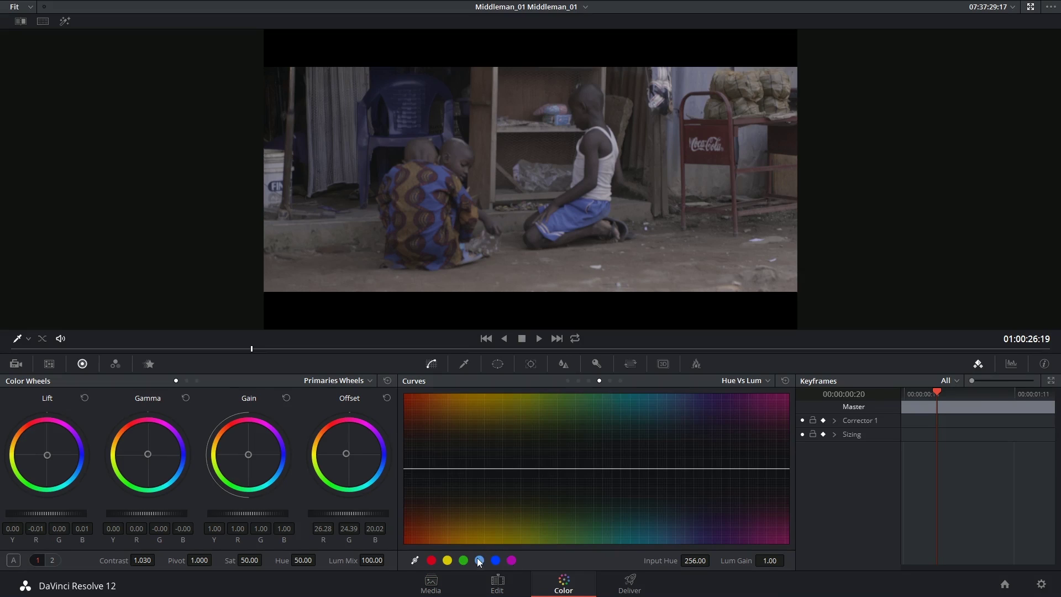
# Step: Add a narrow Hue Vs Lum bump around blue at 1.20 gain, then toggle bypass to compare
pyautogui.click(496, 562)
pyautogui.moveTo(661, 470); pyautogui.dragTo(661, 447)
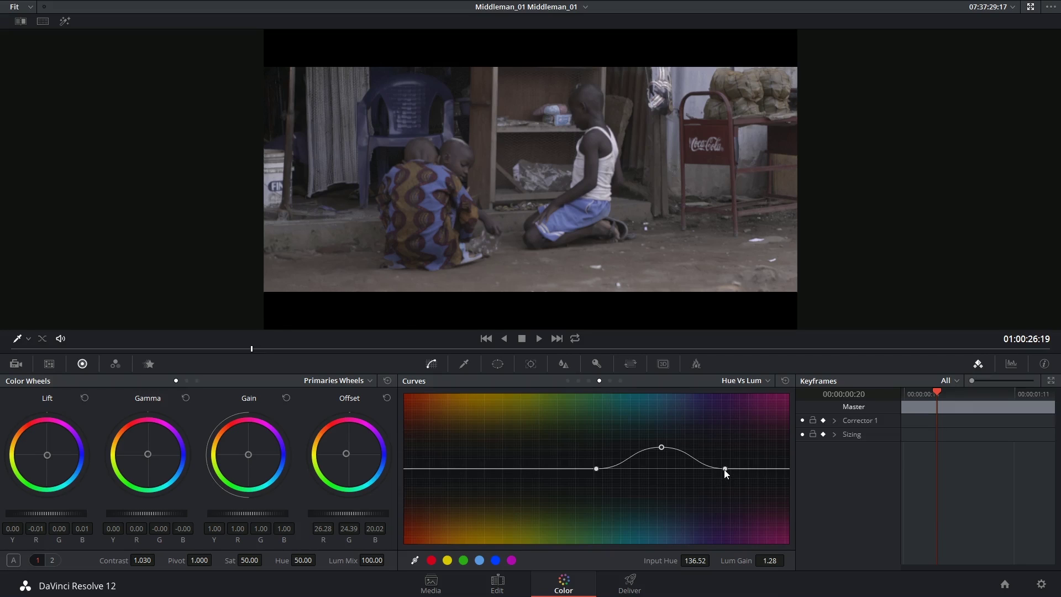
pyautogui.moveTo(724, 470); pyautogui.dragTo(700, 470)
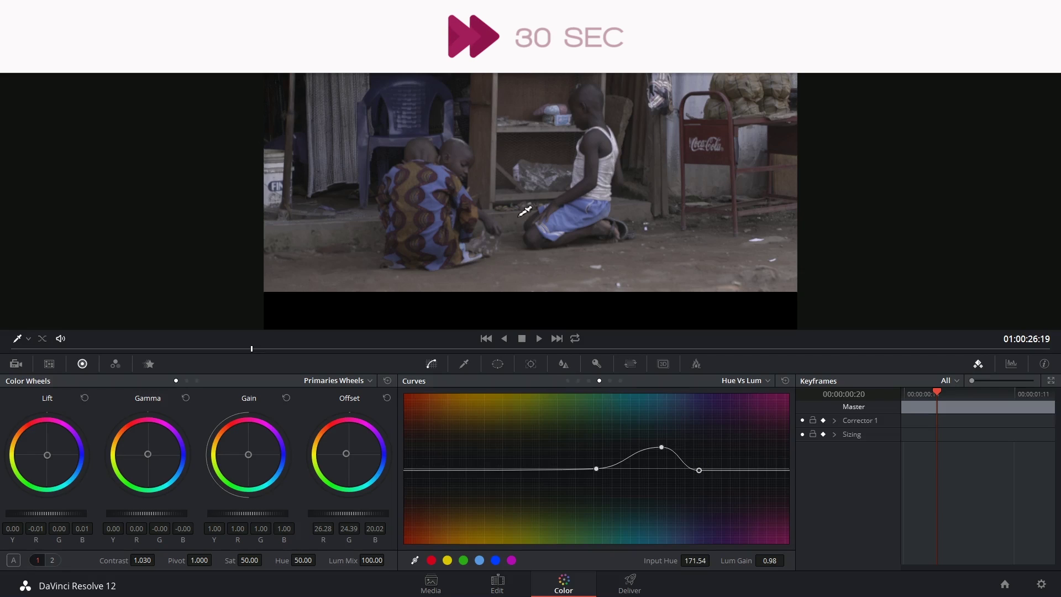
pyautogui.moveTo(596, 469); pyautogui.dragTo(633, 469)
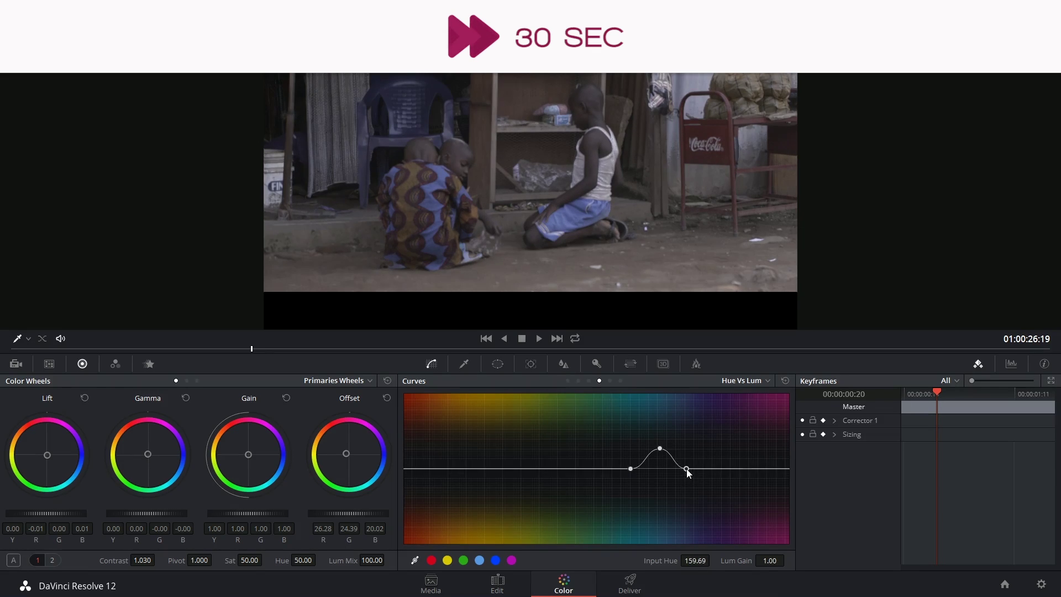
pyautogui.moveTo(699, 471); pyautogui.dragTo(696, 467)
pyautogui.hotkey('ctrl', 'd')
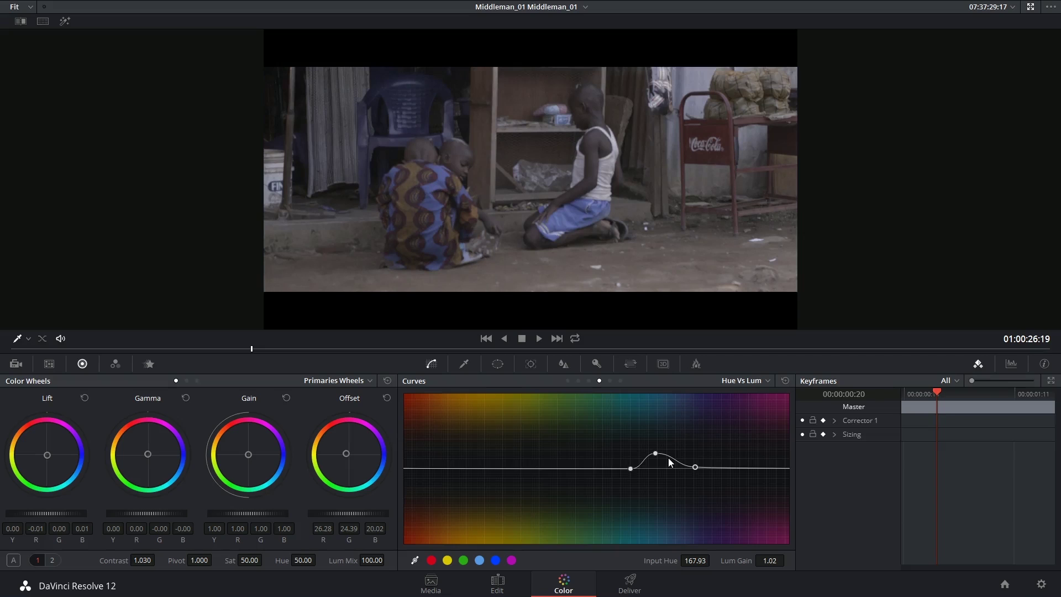
pyautogui.hotkey('ctrl', 'd')
pyautogui.hotkey('ctrl', 'd')
pyautogui.hotkey('ctrl', 'd')
pyautogui.hotkey('ctrl', 'd')
pyautogui.hotkey('ctrl', 'd')
pyautogui.hotkey('ctrl', 'd')
# Step: Move the Hue Vs Lum peak to input hue 132.91 and smooth its right slope with a Bézier handle
pyautogui.click(655, 454)
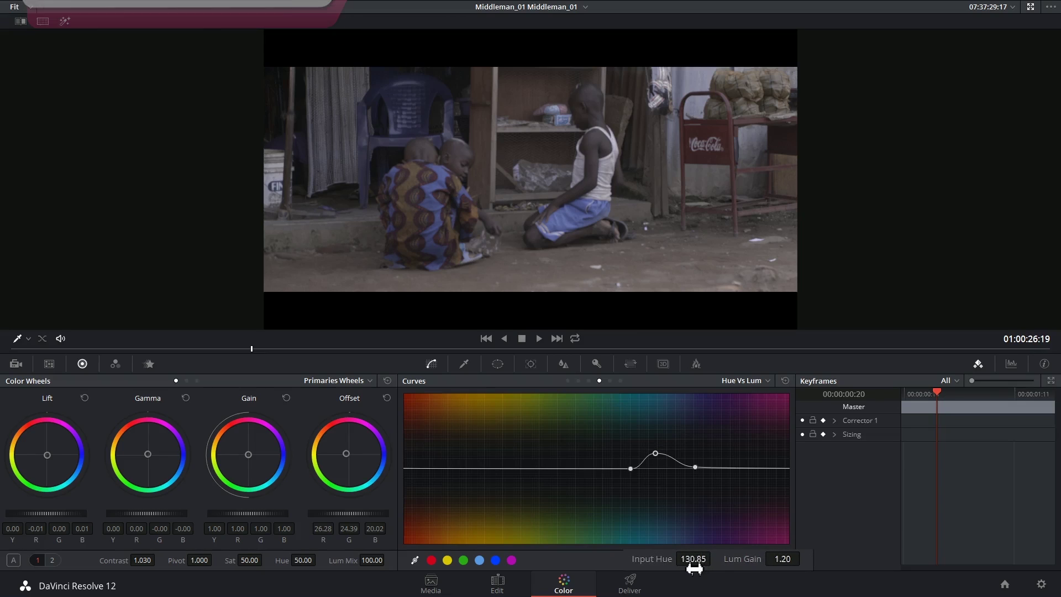
pyautogui.moveTo(687, 570); pyautogui.dragTo(585, 561)
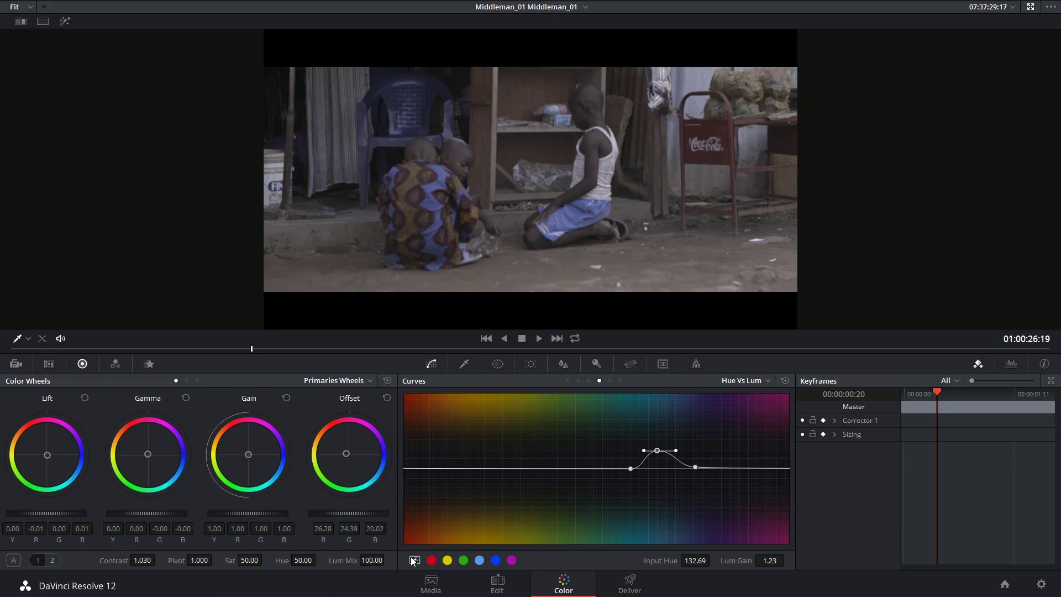
pyautogui.moveTo(676, 451); pyautogui.dragTo(658, 454)
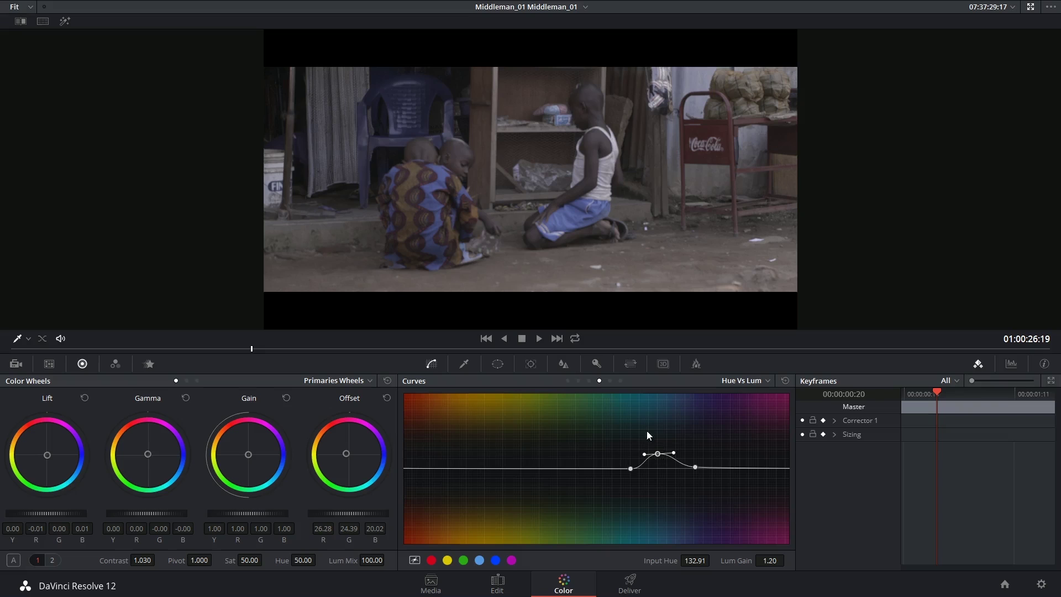